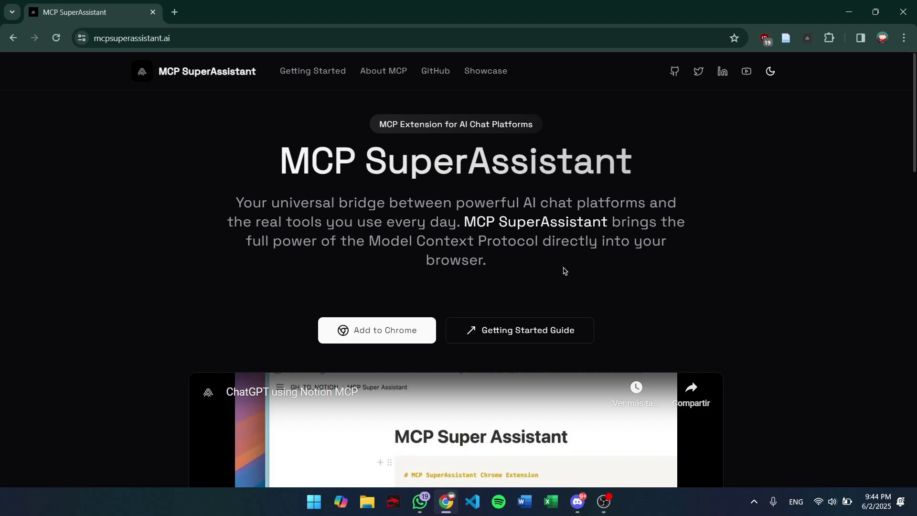
- Scroll the MCP SuperAssistant site and view the extension's Chrome Web Store listing, then close it
scroll(627, 241, "down", 5)
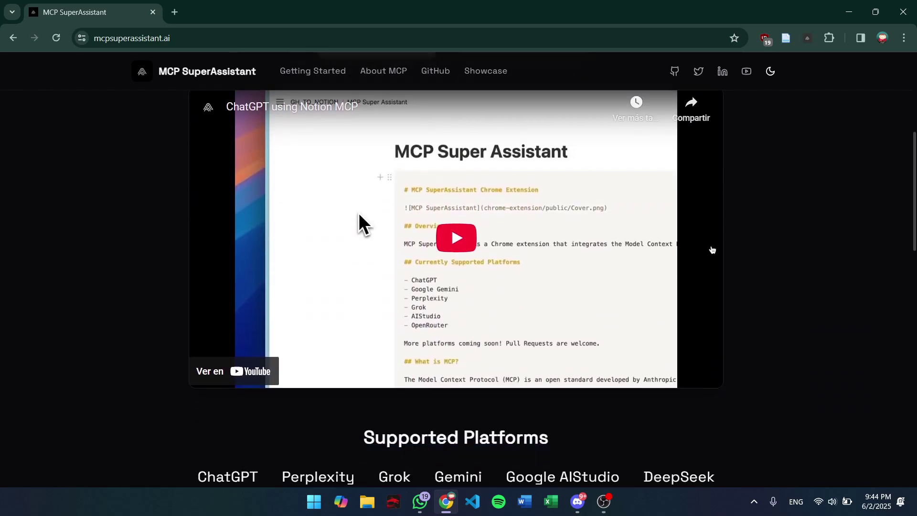
scroll(501, 267, "down", 1)
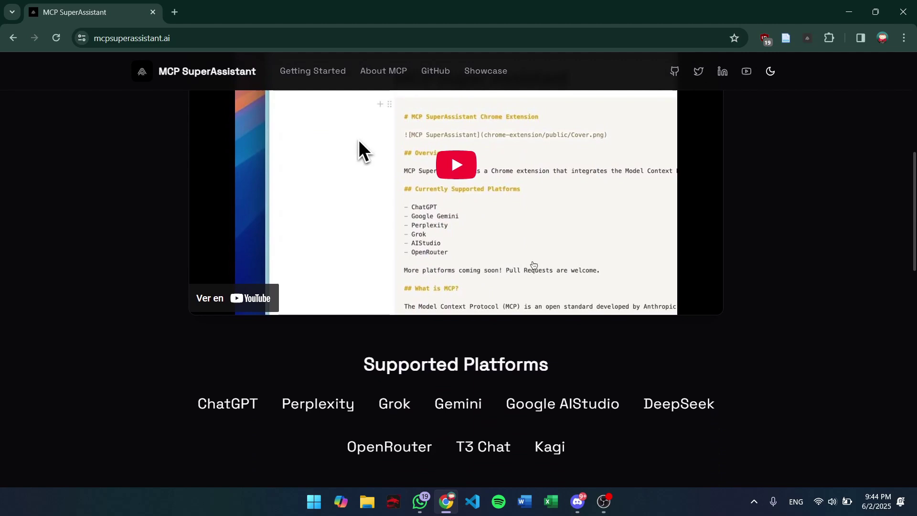
scroll(501, 296, "down", 2)
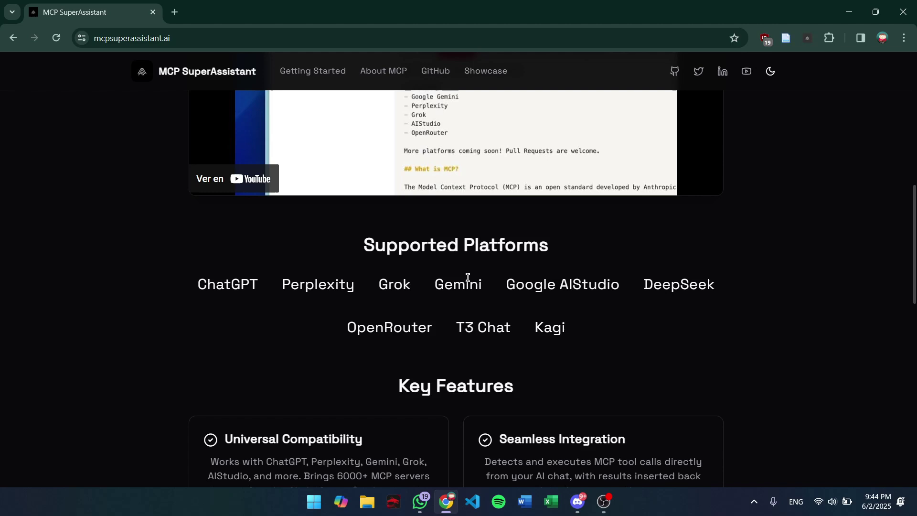
scroll(464, 278, "up", 10)
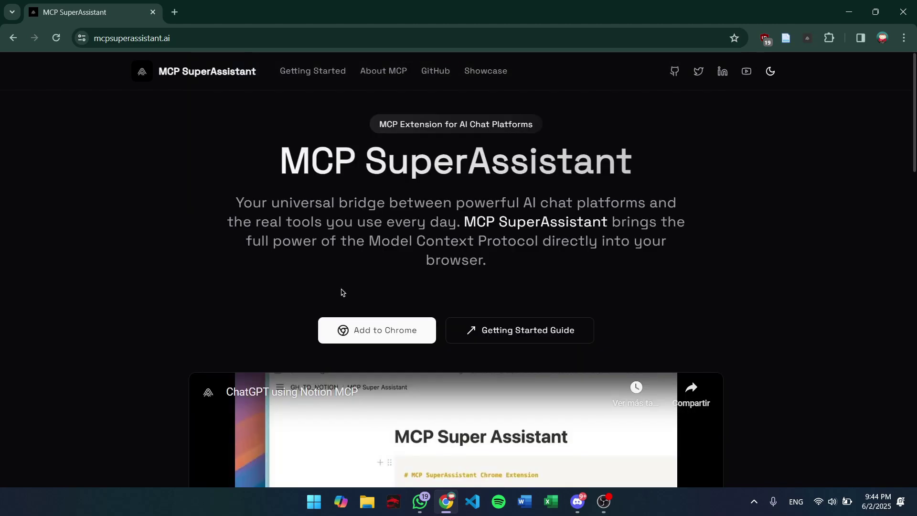
left_click(362, 333)
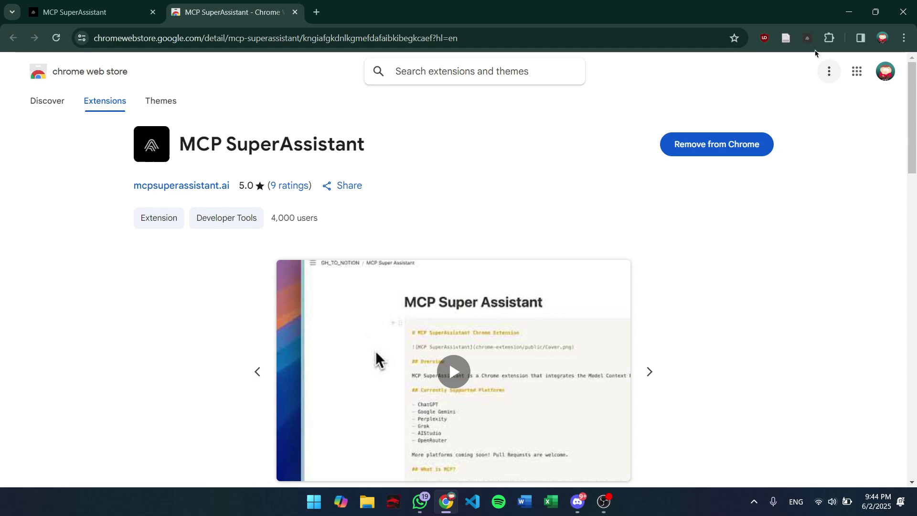
key("ctrl+w")
- In the Getting Started guide, copy the npx proxy server command
left_click(527, 330)
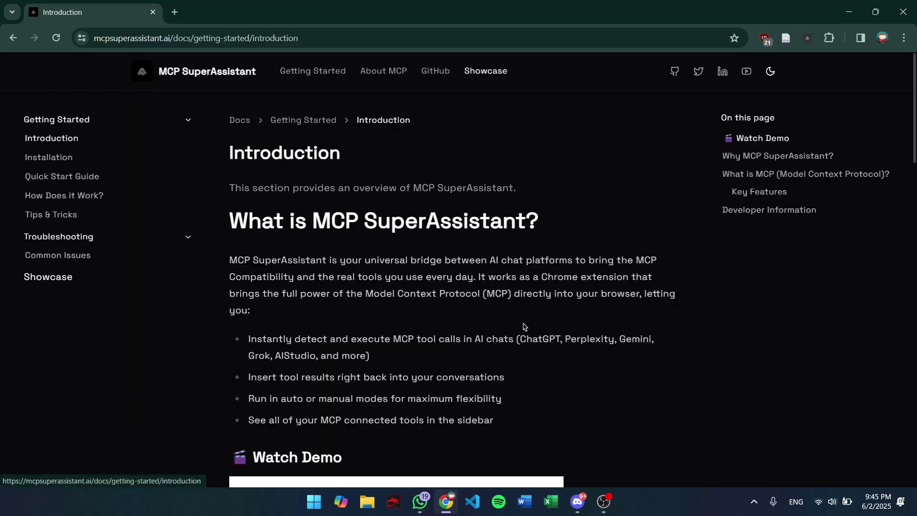
scroll(512, 314, "down", 2)
scroll(512, 313, "down", 10)
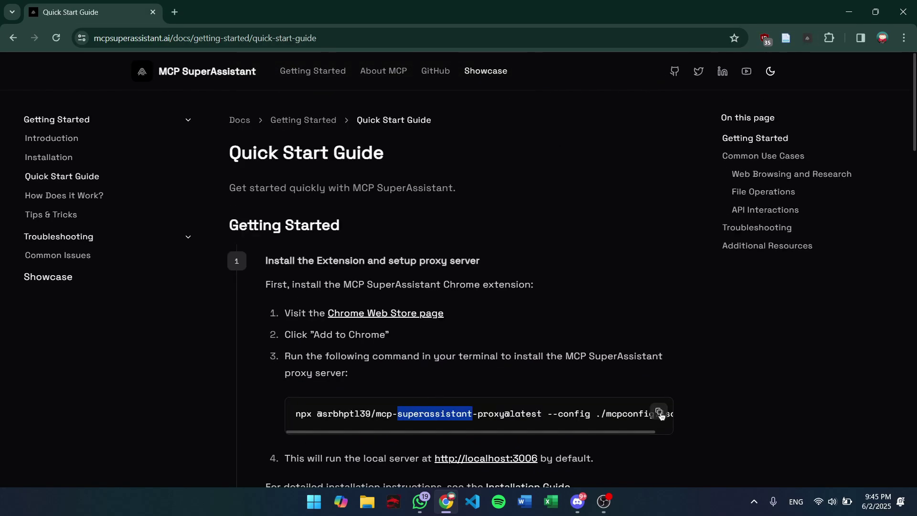
left_click(659, 413)
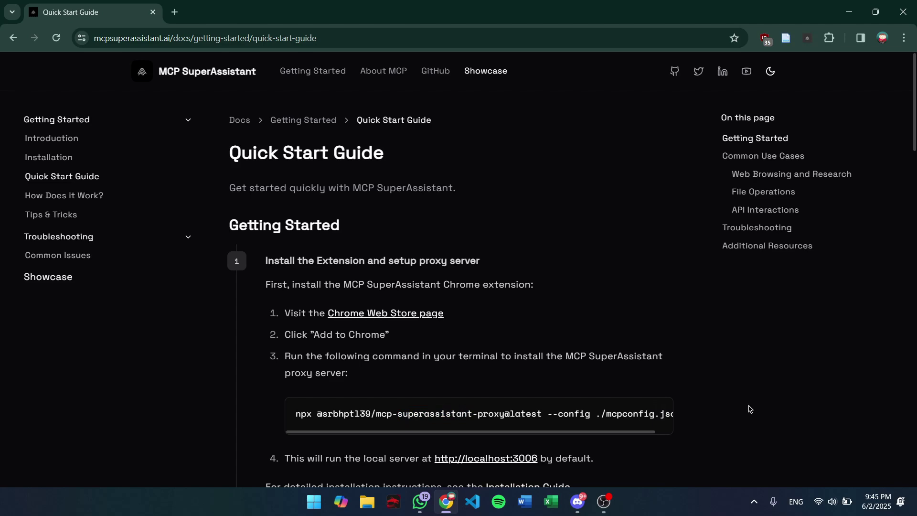
- Select the mcpconfig.json file name in the Installation steps and bring up File Explorer at Home
scroll(747, 408, "down", 5)
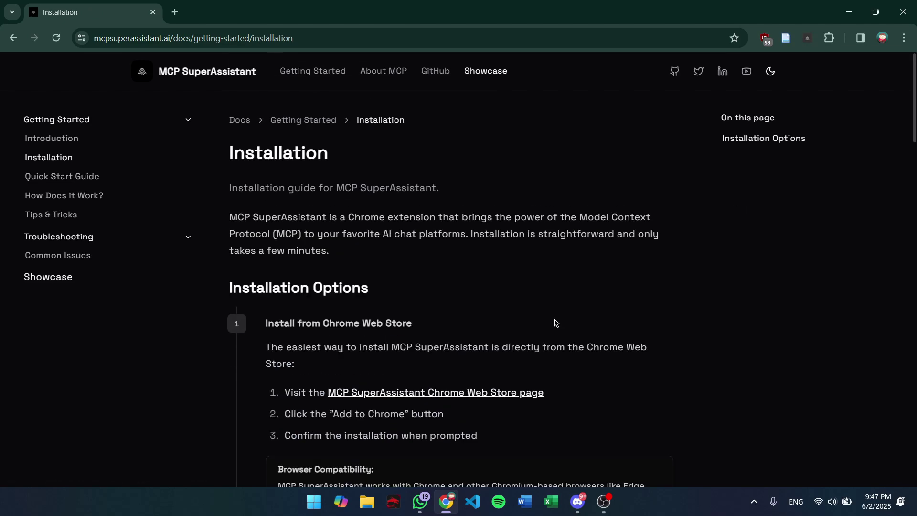
scroll(555, 323, "down", 15)
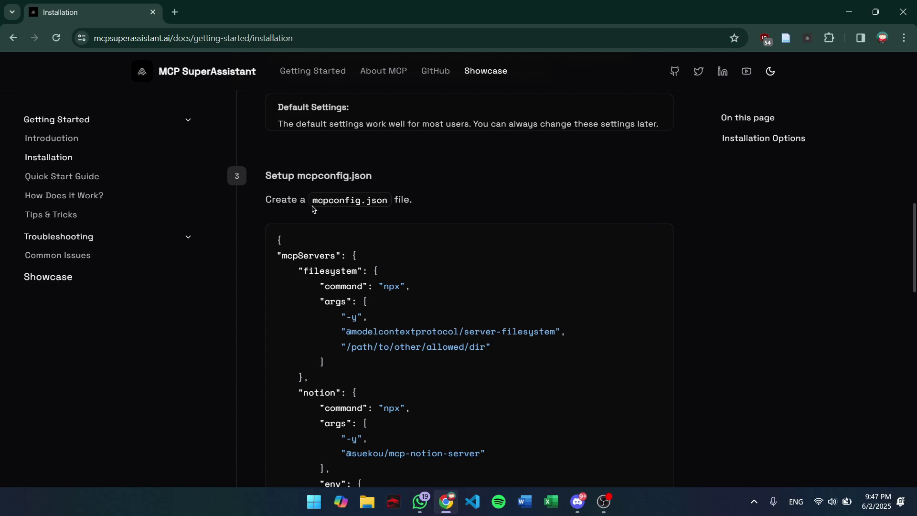
left_click_drag(312, 201, 385, 198)
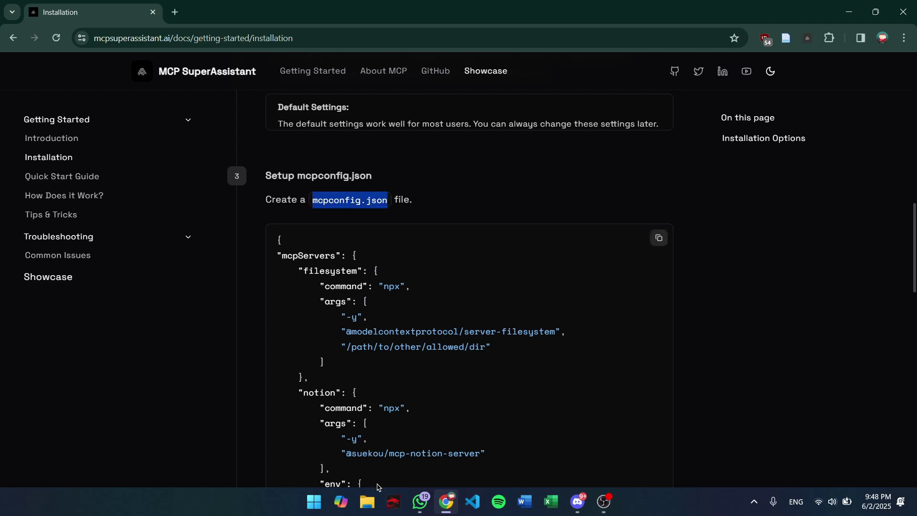
left_click(366, 502)
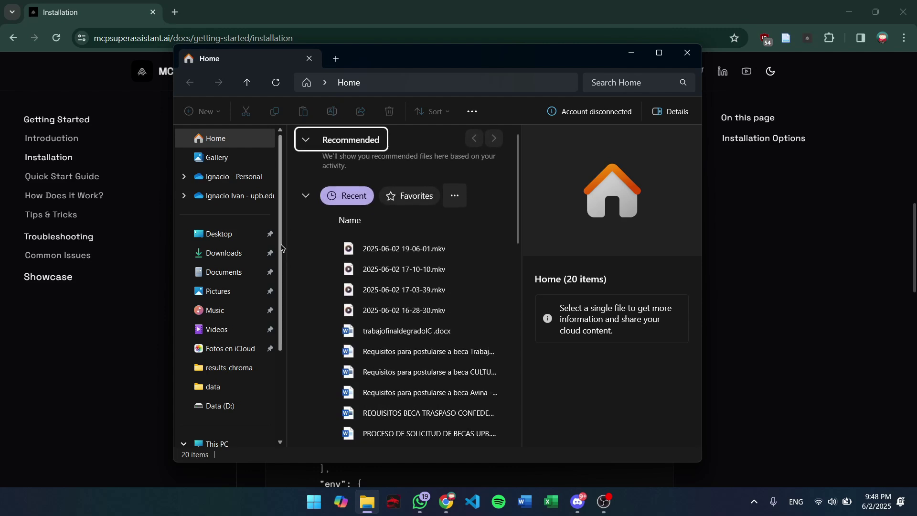
- Create a new text document in Downloads and rename it to mcpconfig.json
left_click(234, 253)
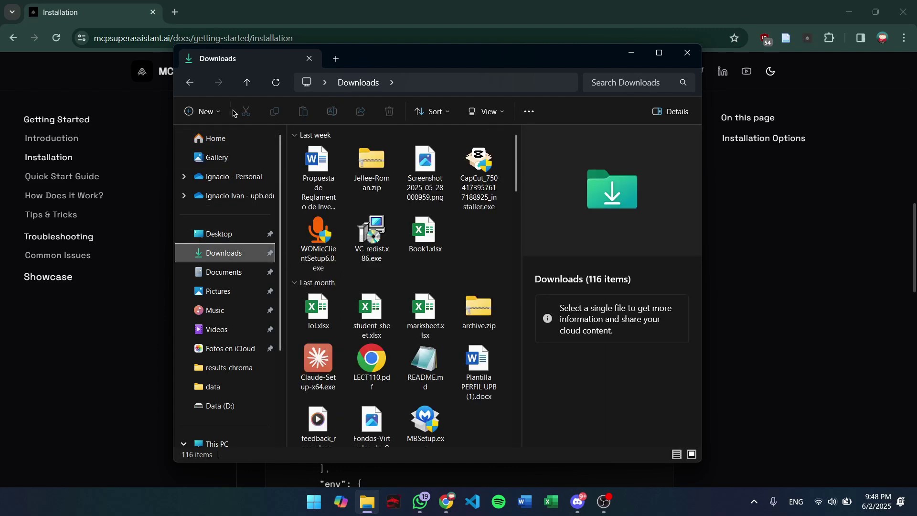
left_click(205, 112)
left_click(269, 329)
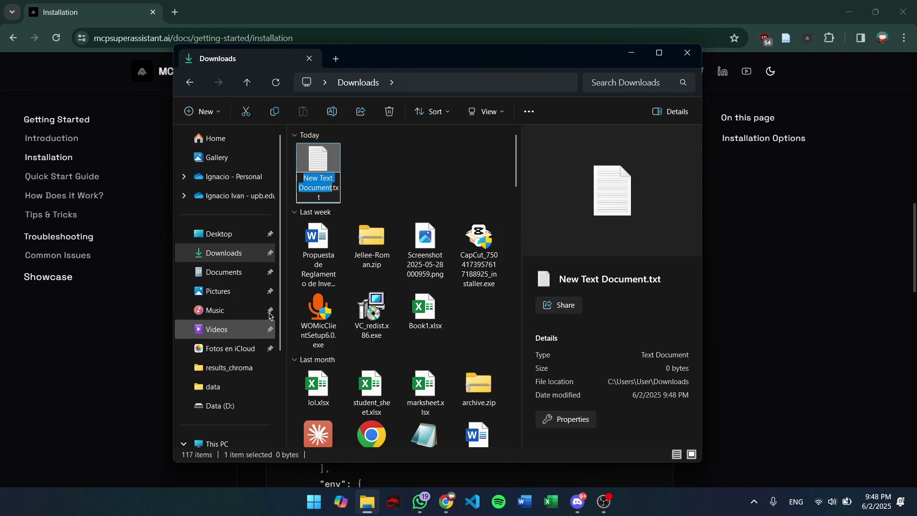
key("ctrl+a")
key("BackSpace")
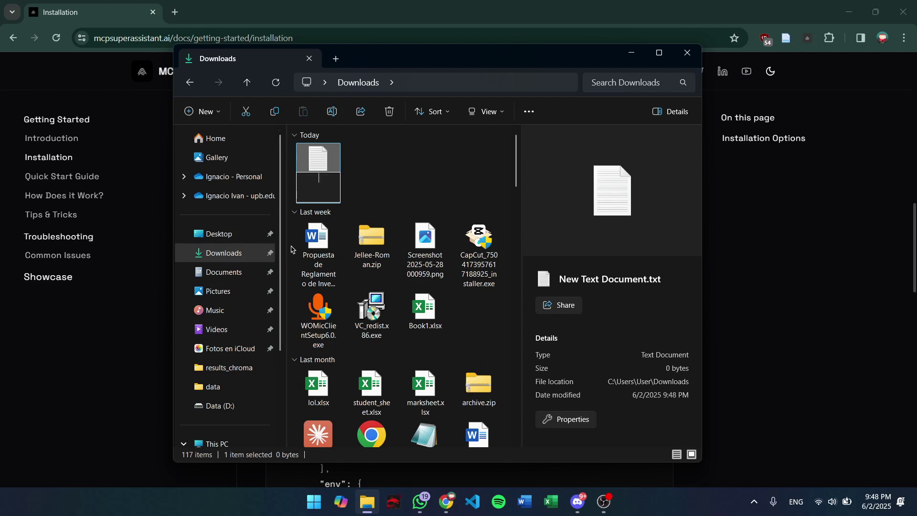
key("ctrl+v")
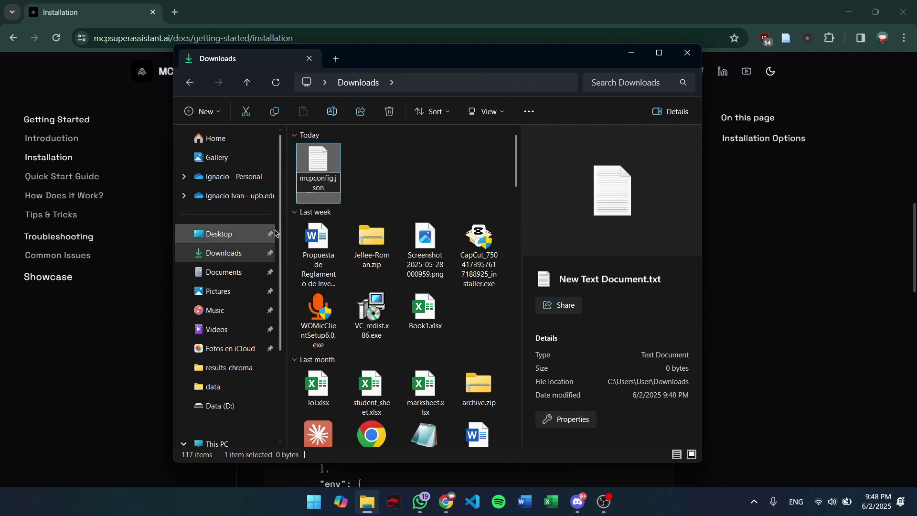
key("Return")
key("Return")
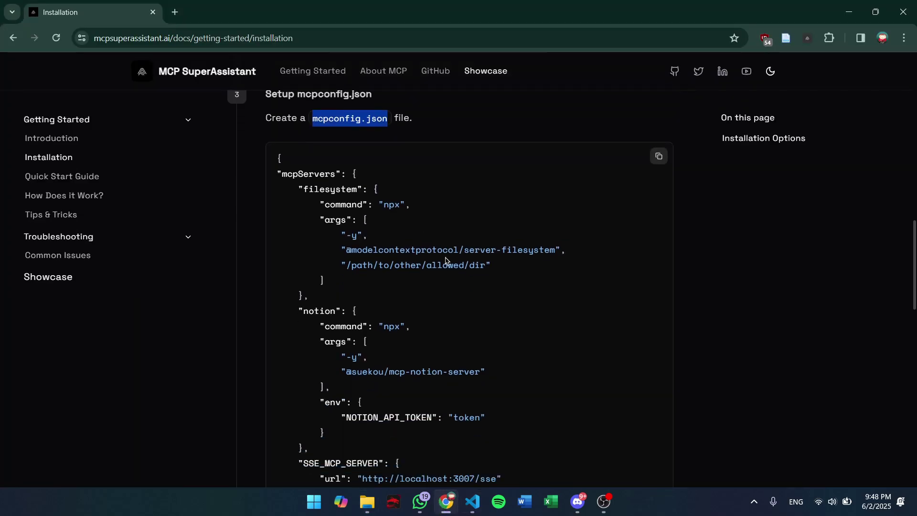
- Scroll through Downloads to check the new file and bring that window to the front
scroll(422, 307, "down", 1)
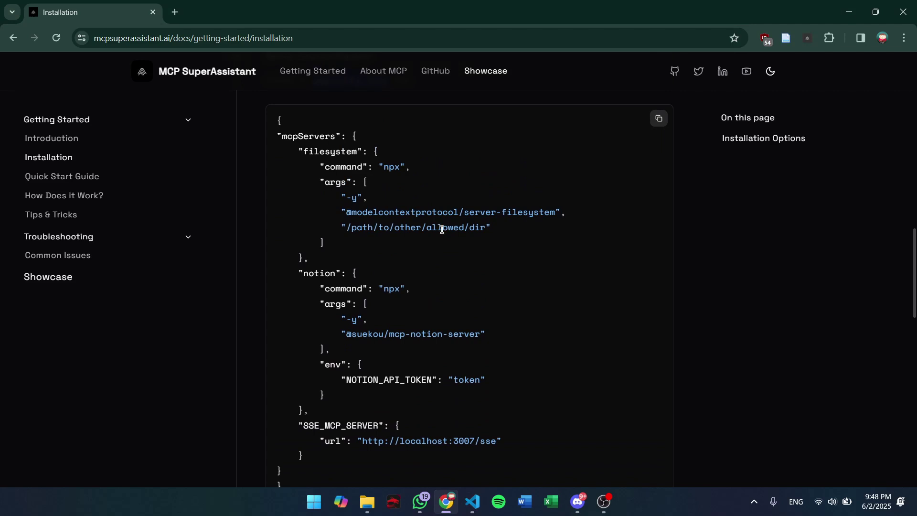
scroll(446, 319, "down", 1)
scroll(446, 320, "up", 2)
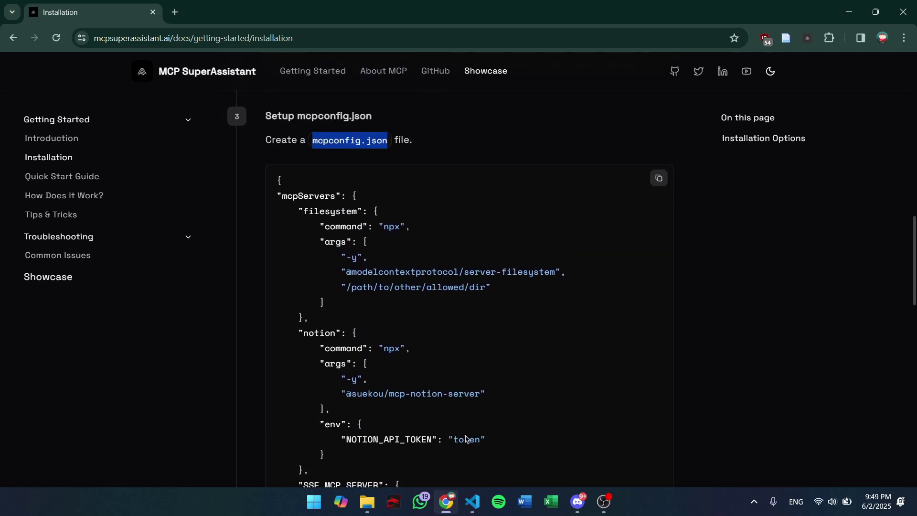
mouse_move(367, 501)
left_click(367, 401)
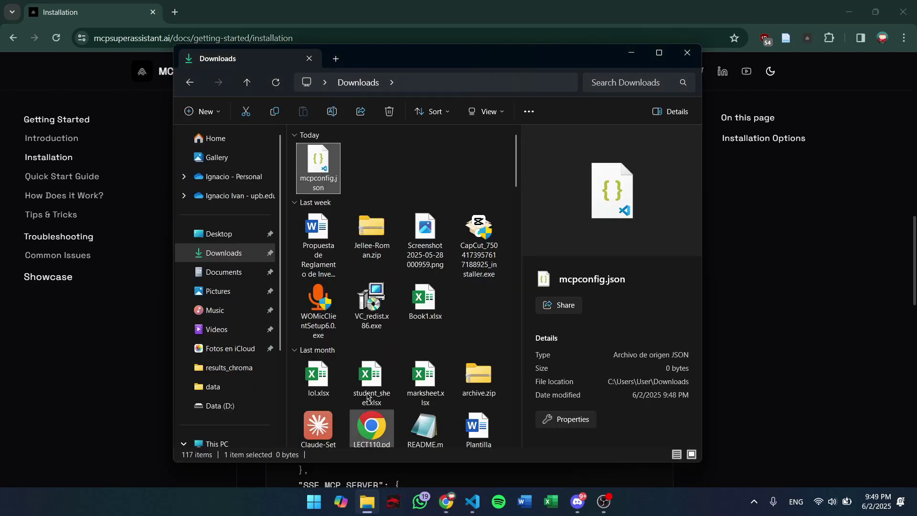
- Open mcpconfig.json in VS Code, paste the sample config, and delete the notion server block
double_click(319, 165)
key("ctrl+v")
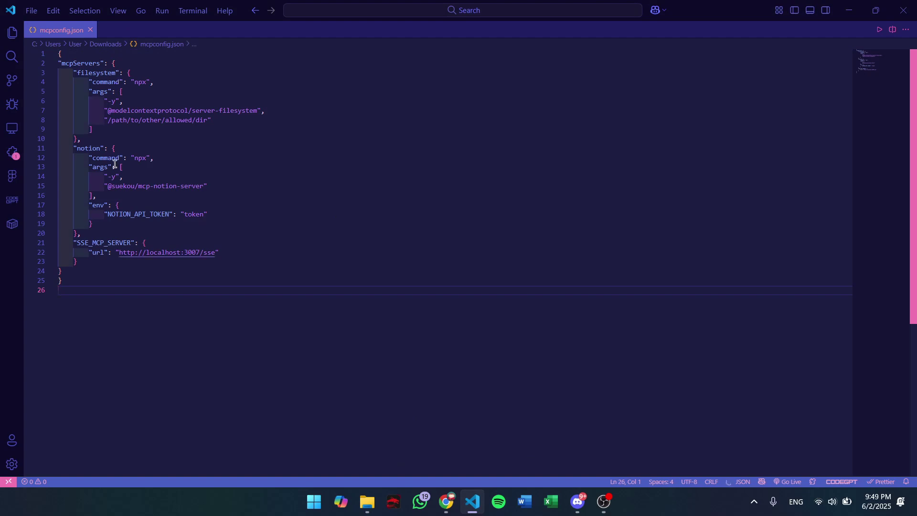
left_click(98, 149)
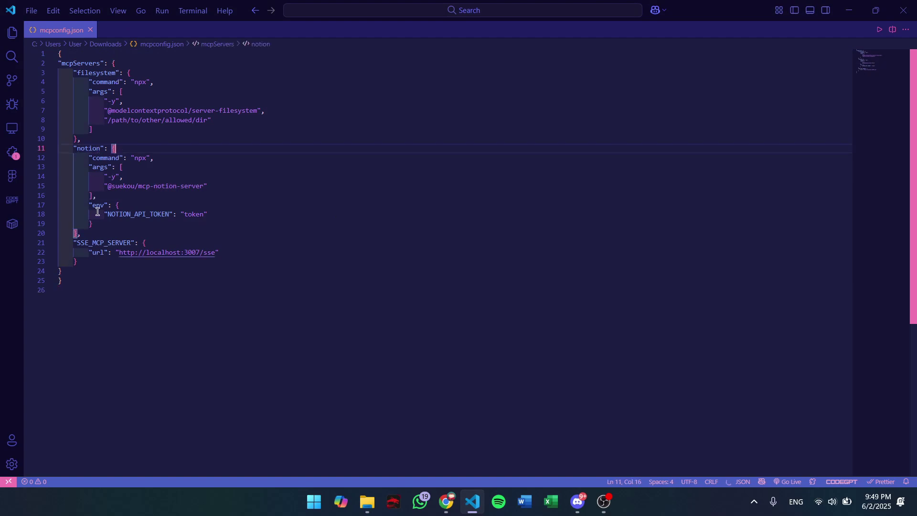
left_click_drag(81, 234, 1, 151)
key("BackSpace")
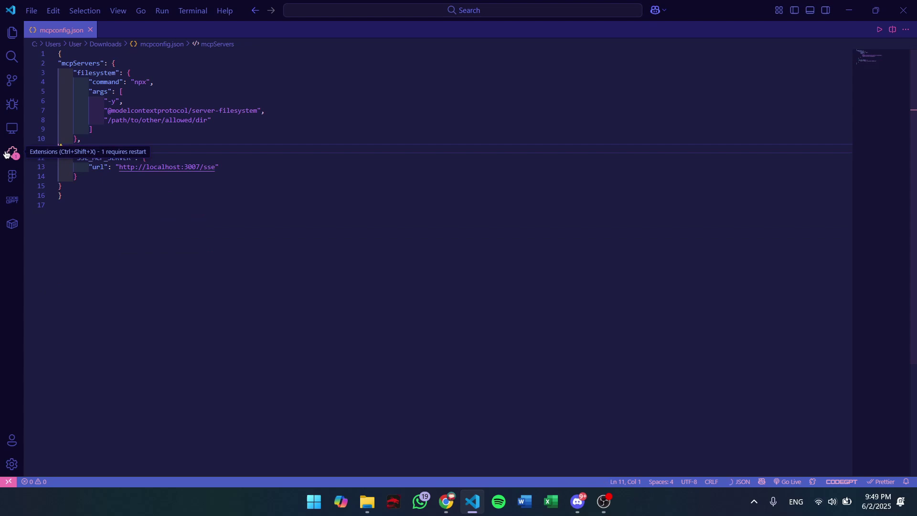
key("BackSpace")
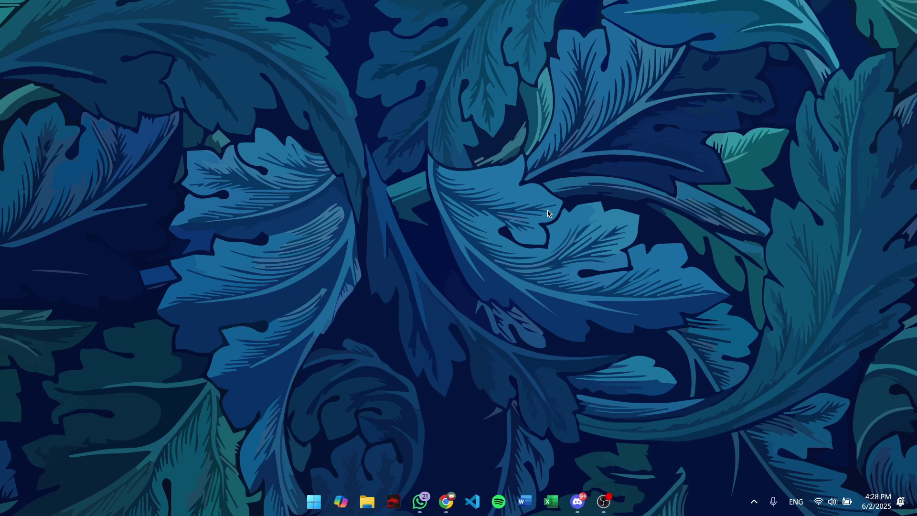
- Launch Command Prompt through a cmd search, then return to the docs Installation page
key("super")
type("cmd")
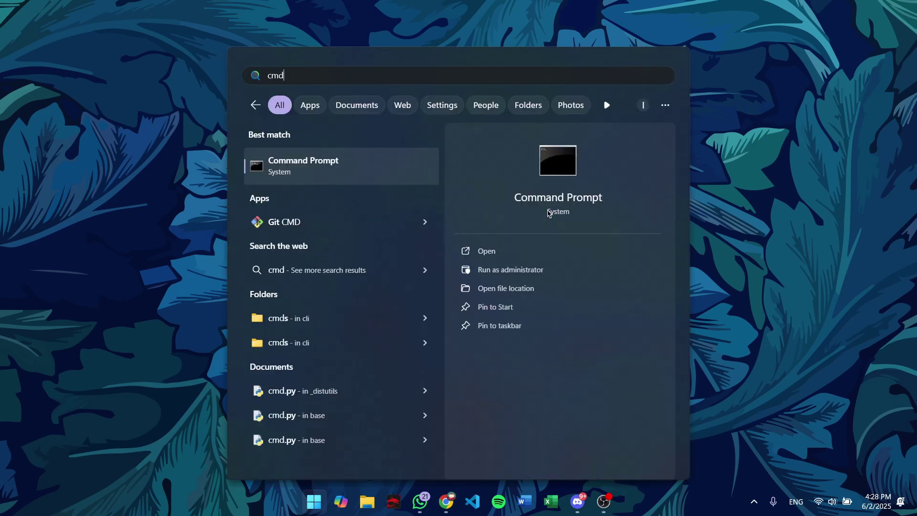
key("Return")
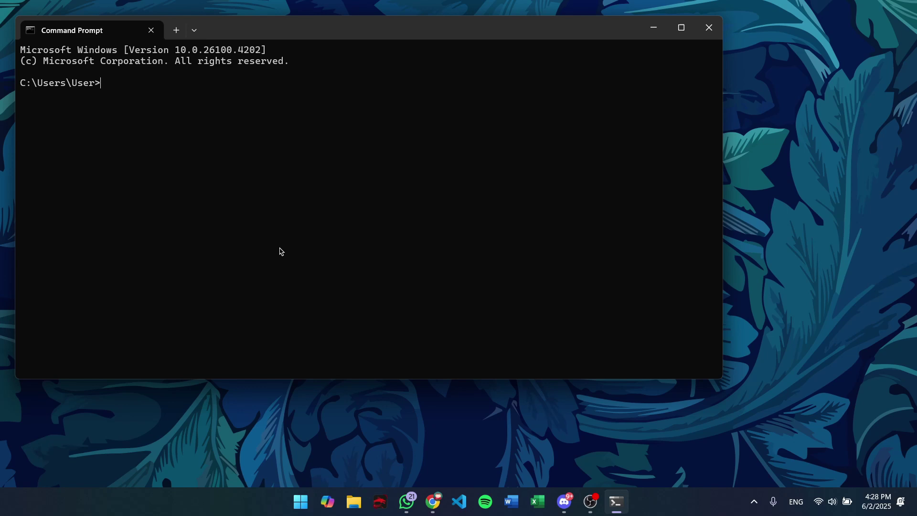
mouse_move(434, 489)
left_click(370, 413)
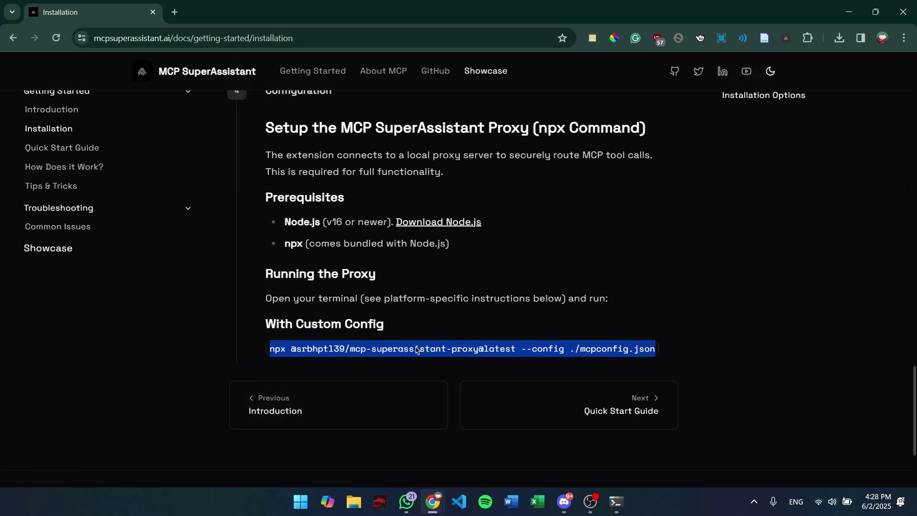
- Copy the npx proxy command from the docs and paste it at the Command Prompt
right_click(415, 350)
left_click(423, 145)
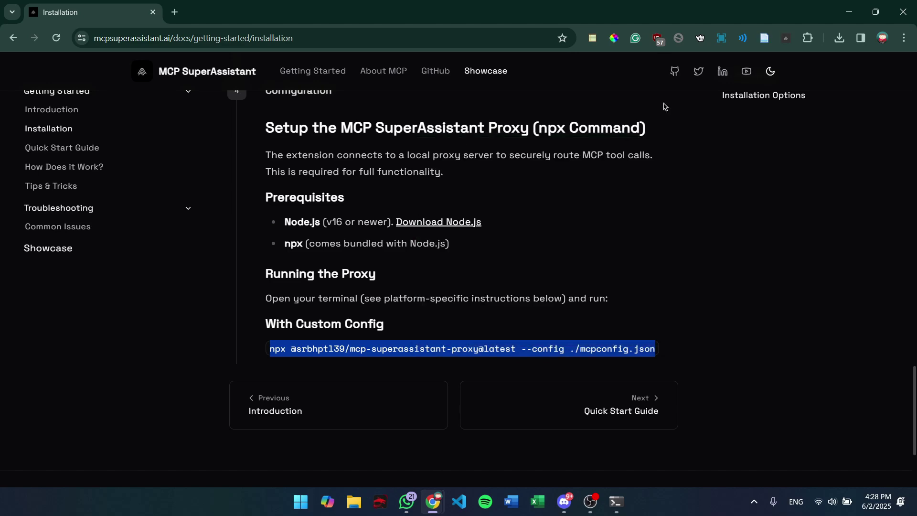
left_click(849, 14)
key("ctrl+v")
- Copy mcpconfig.json's full path from Downloads and append it to the command
key("super+e")
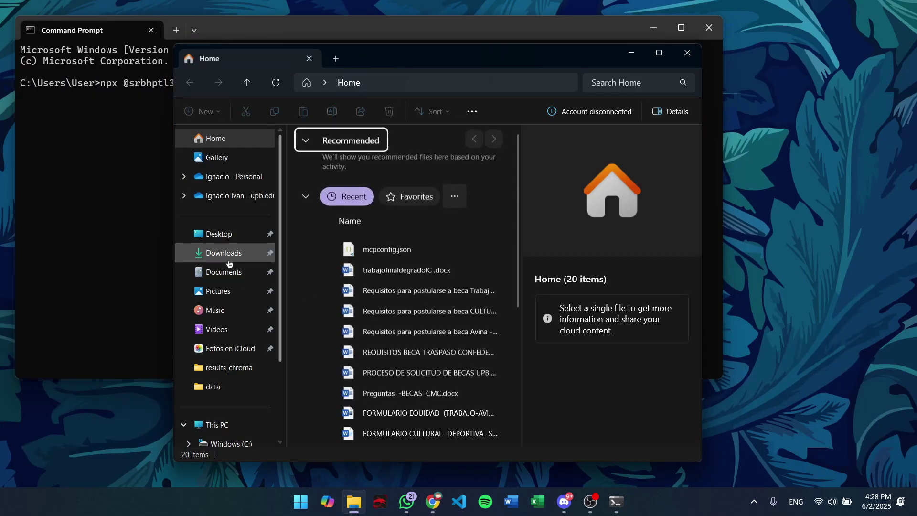
left_click(228, 263)
left_click(372, 164)
right_click(372, 164)
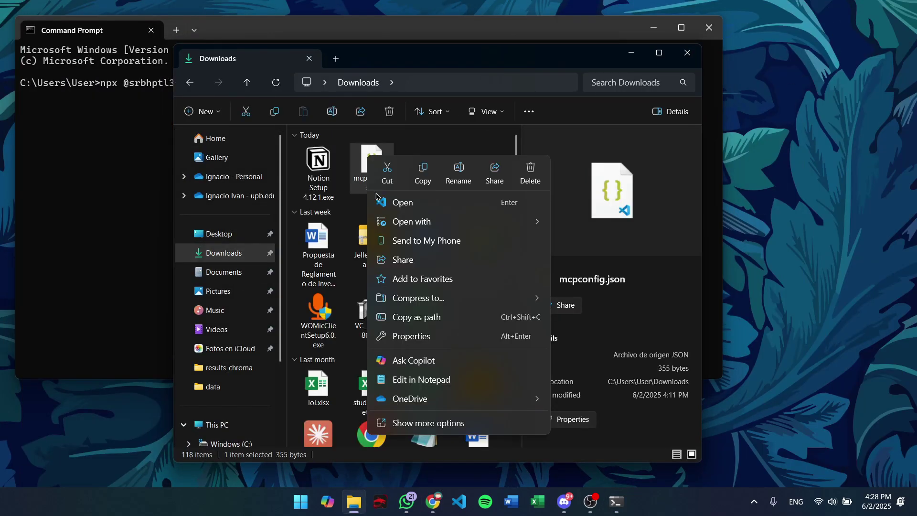
left_click(416, 317)
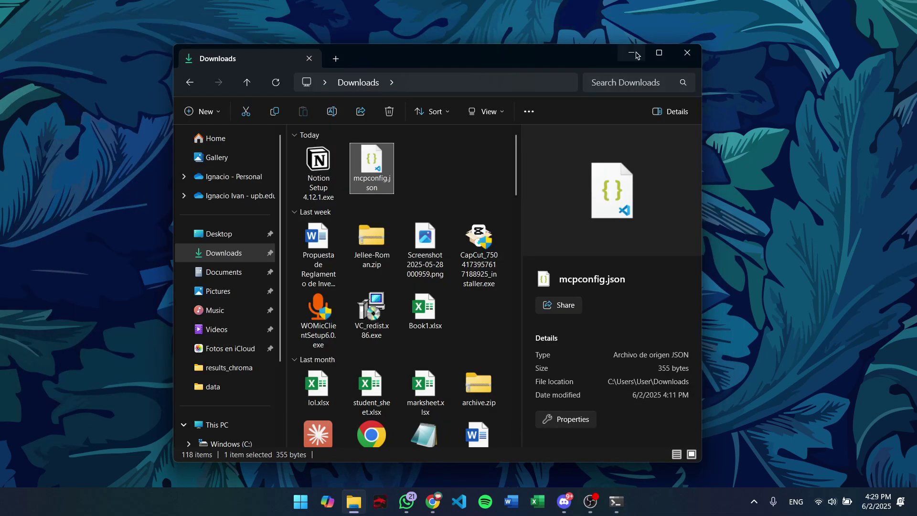
left_click(637, 55)
left_click(616, 501)
key("ctrl+v")
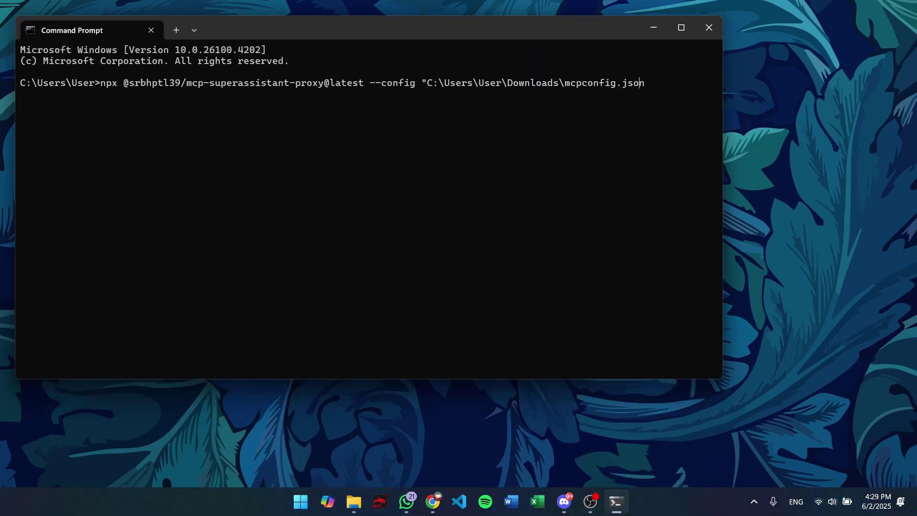
- Remove the stray quote, run the proxy command, and answer y to install the package
key("ctrl+Left")
key("Delete")
key("Return")
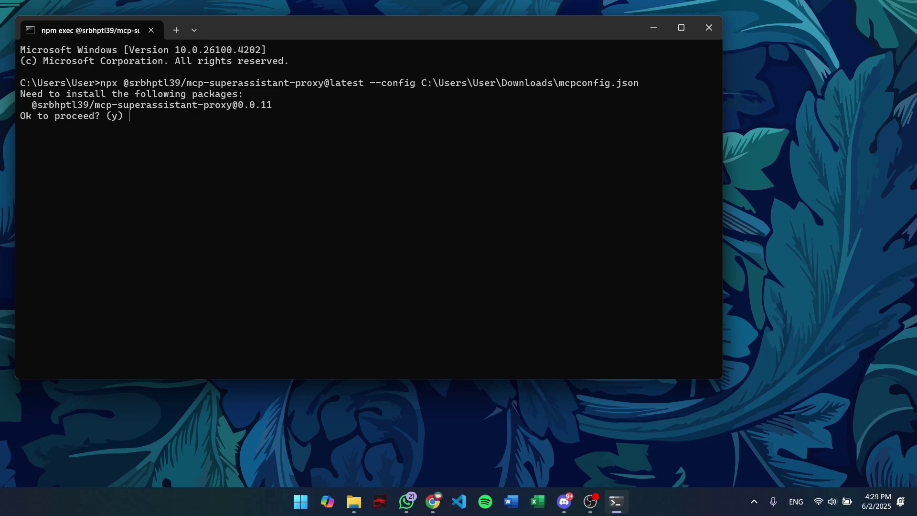
type("y")
key("Return")
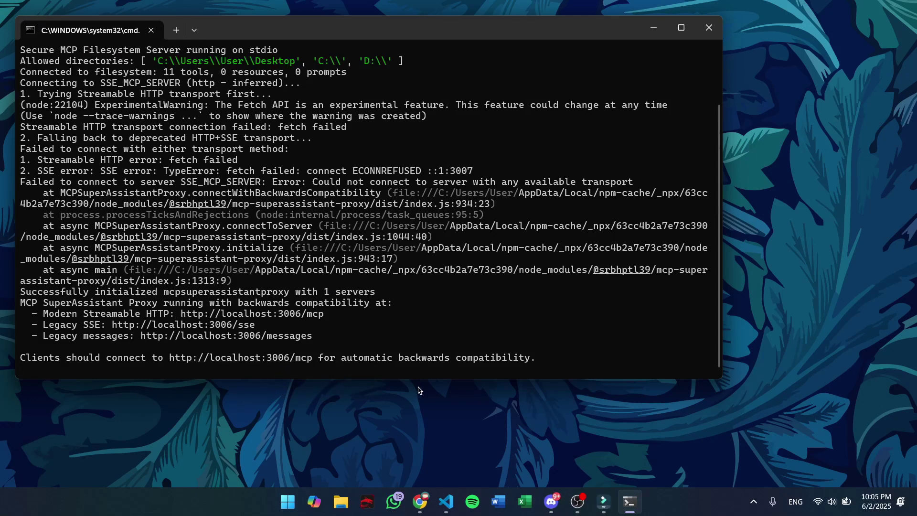
- Open ChatGPT in a new browser tab
left_click(420, 502)
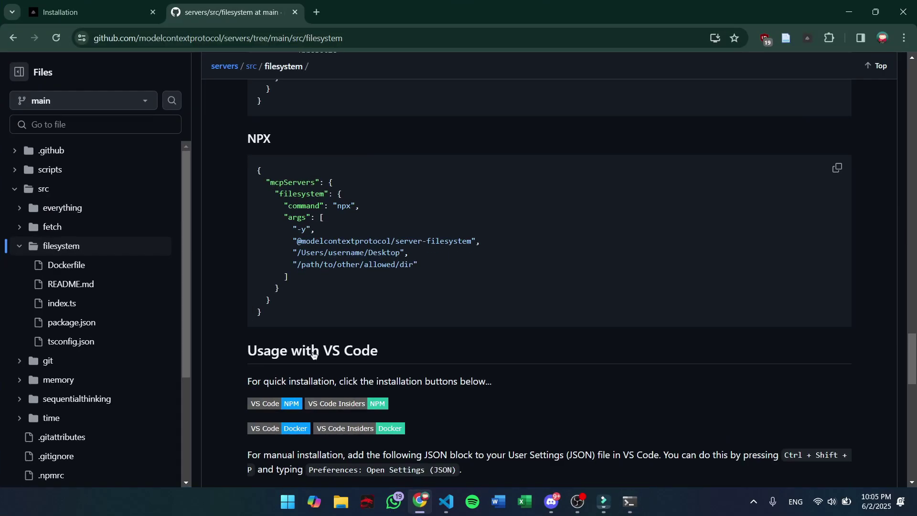
left_click(318, 12)
type("chat.openai.com")
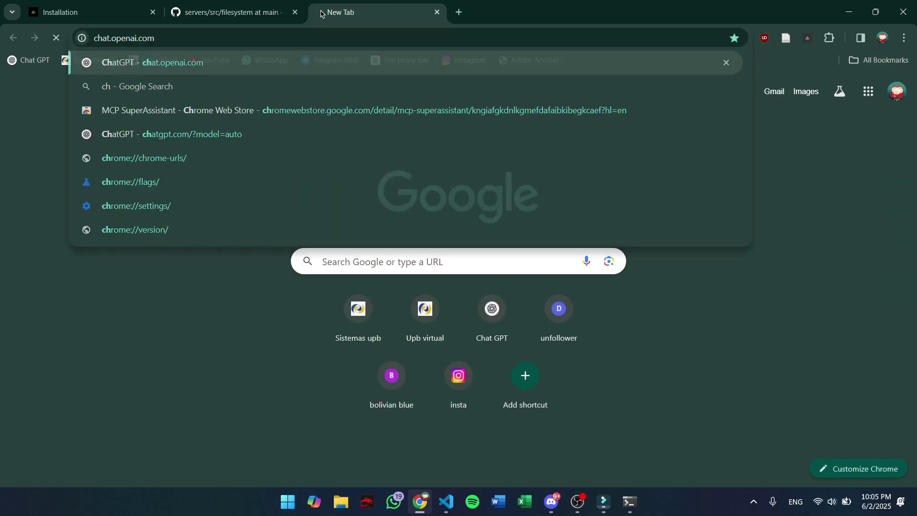
key("Return")
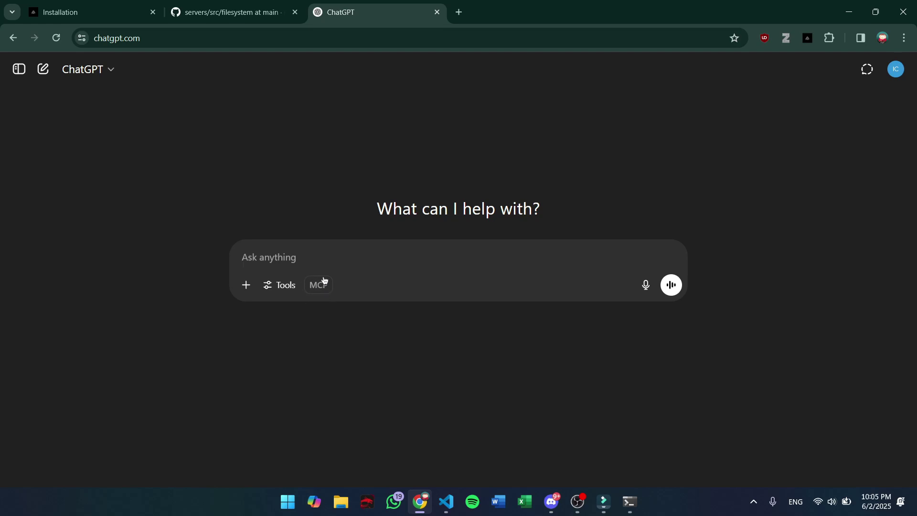
- Turn MCP on, open the SuperAssistant sidebar, reconnect the server, and browse Available Tools
left_click(324, 293)
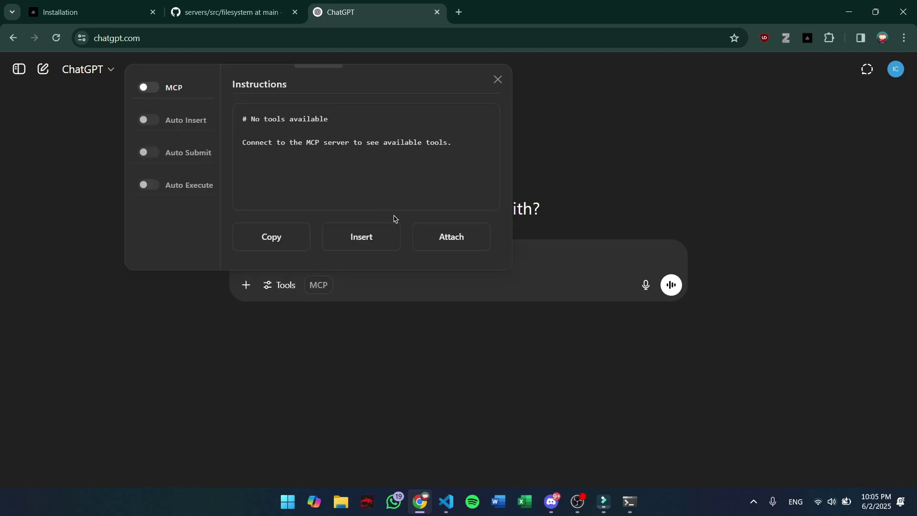
left_click(153, 92)
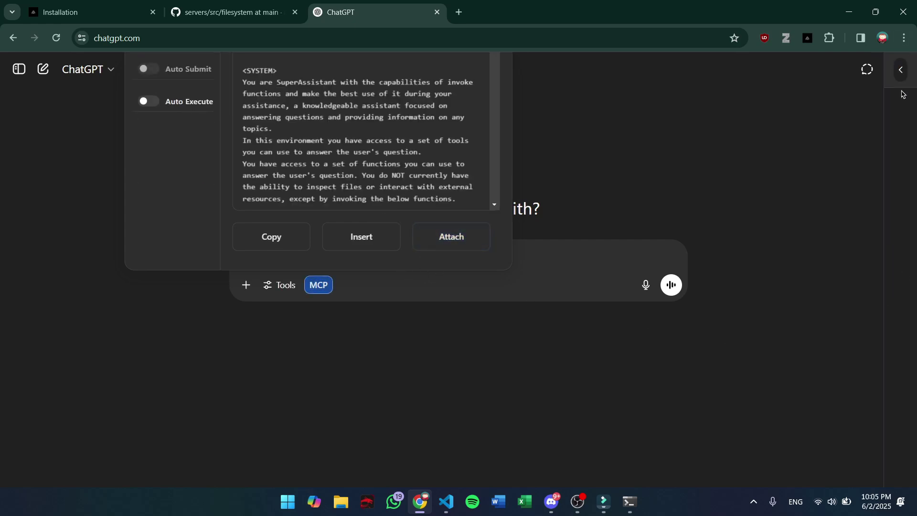
left_click(901, 71)
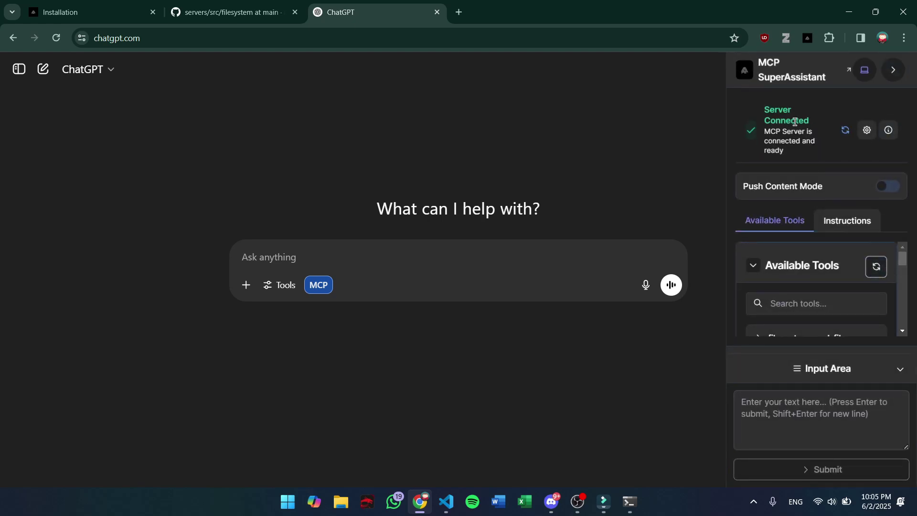
left_click(845, 130)
scroll(818, 277, "down", 2)
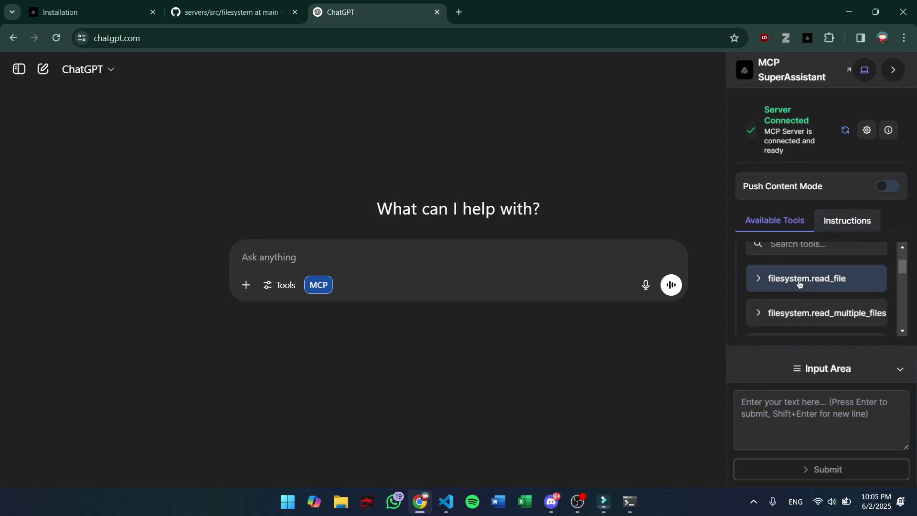
scroll(798, 284, "down", 4)
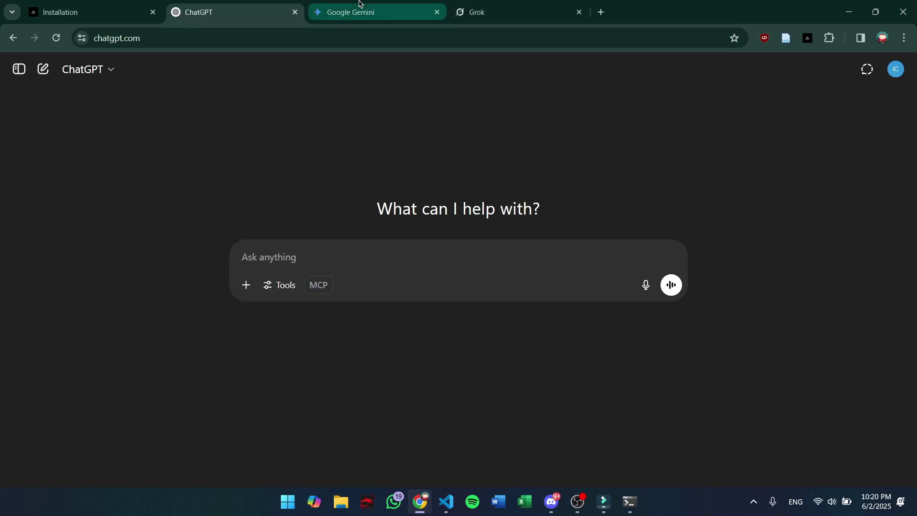
- Turn on MCP in the Google Gemini tab
left_click(359, 7)
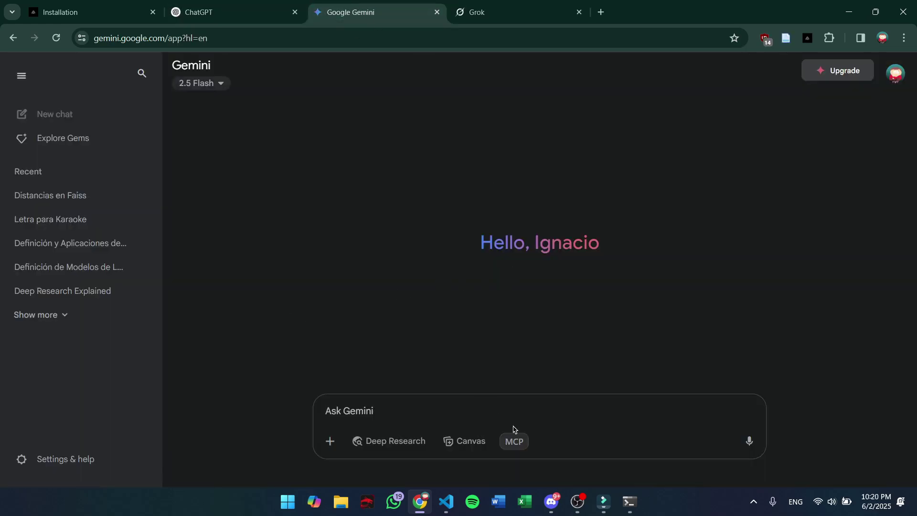
left_click(516, 441)
left_click(345, 241)
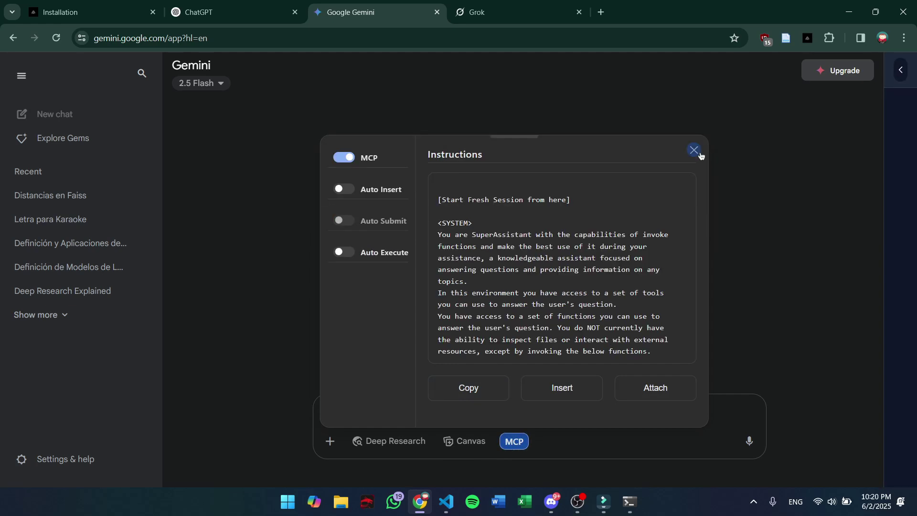
- Turn on MCP in the Grok tab and show its SuperAssistant sidebar
key("ctrl+Tab")
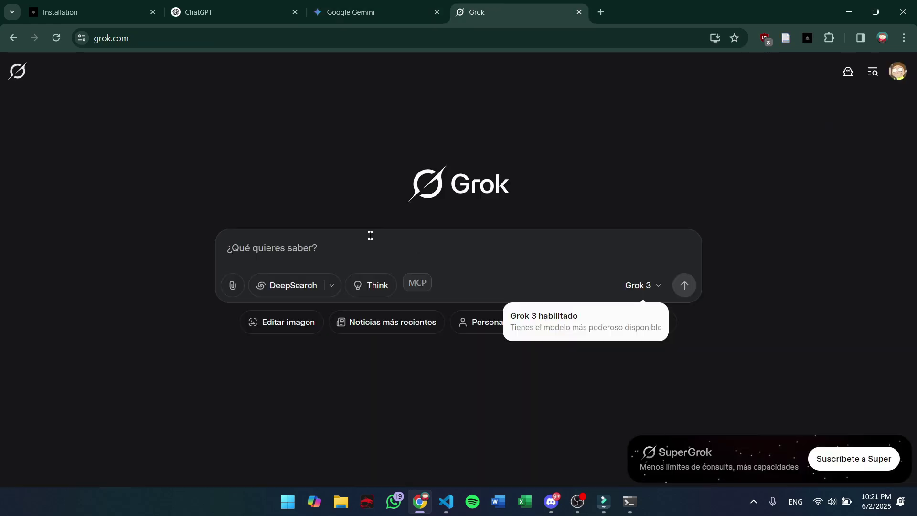
left_click(418, 286)
left_click(296, 219)
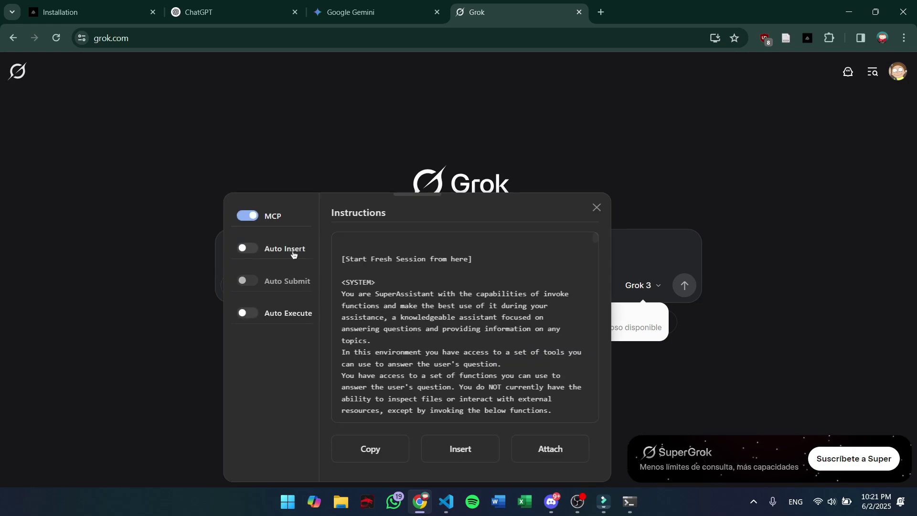
left_click(894, 84)
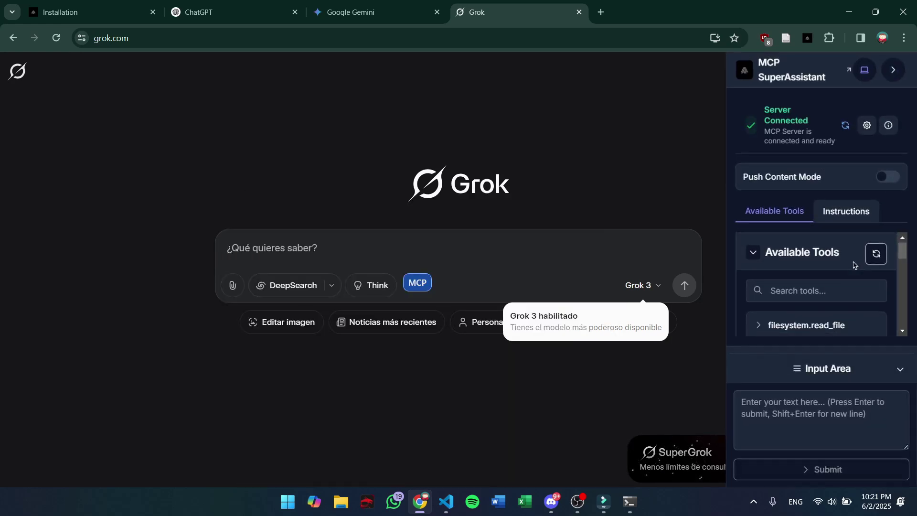
scroll(867, 266, "down", 3)
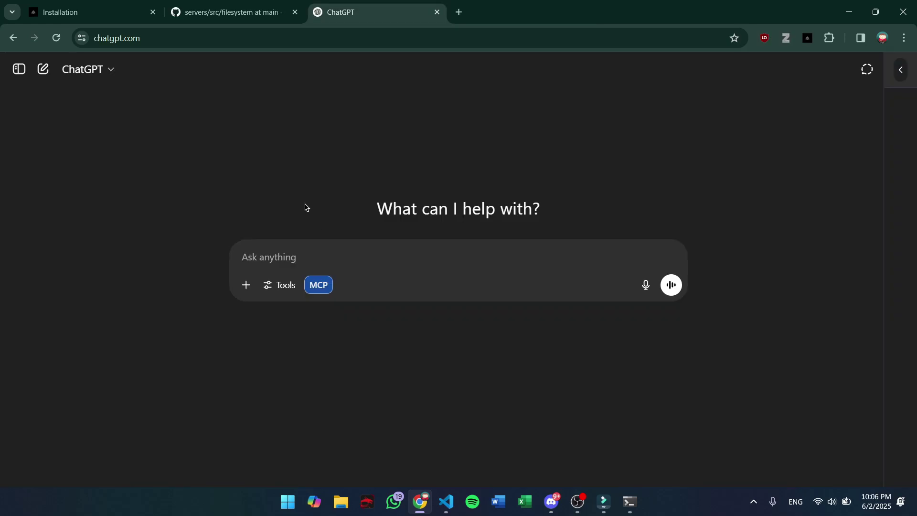
- Enable Think for longer and attach mcp_superassistant_instructions.md from the MCP instructions panel
left_click(266, 286)
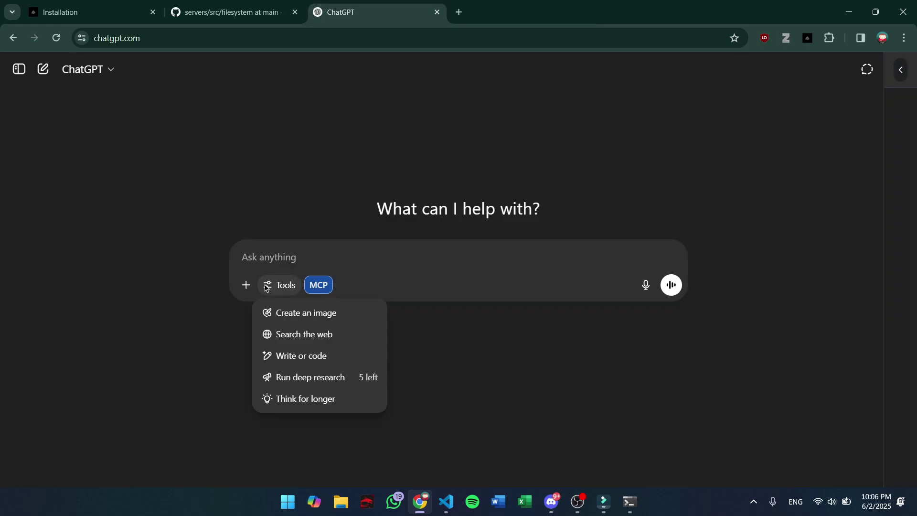
left_click(291, 399)
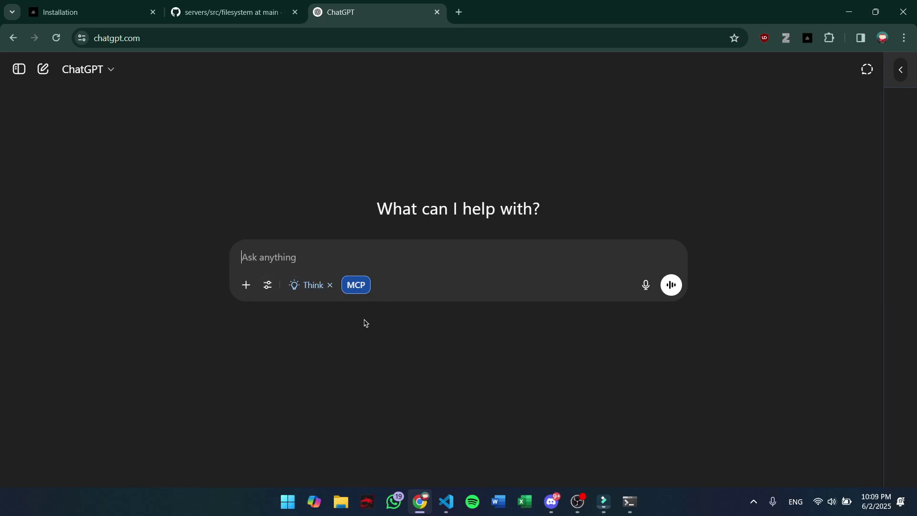
left_click(356, 285)
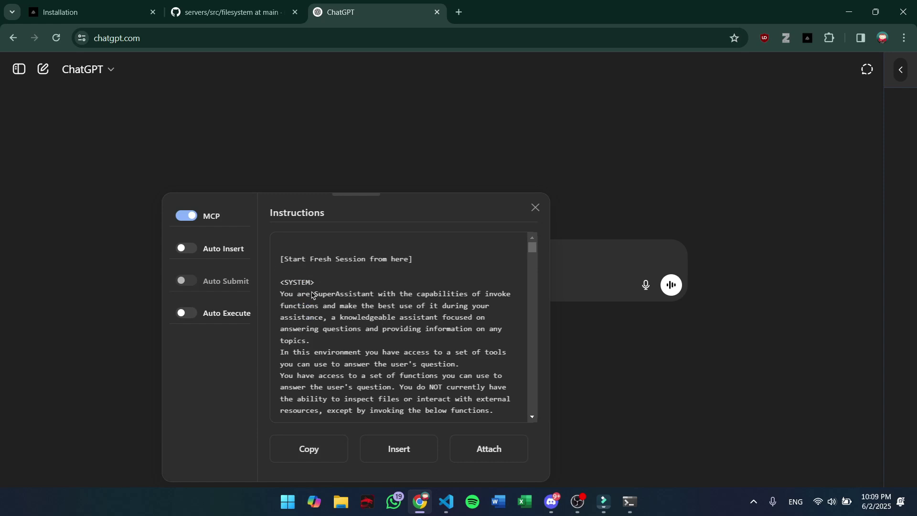
scroll(415, 330, "down", 5)
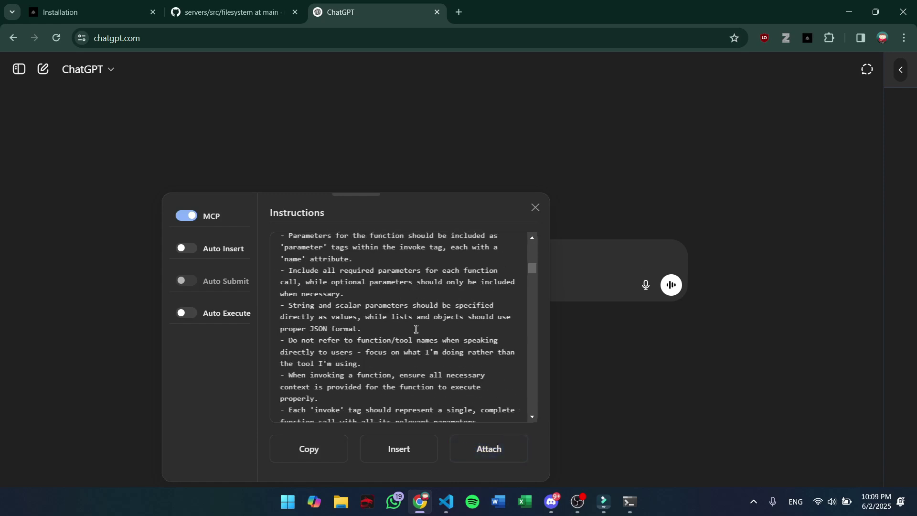
scroll(419, 333, "up", 4)
scroll(419, 334, "up", 1)
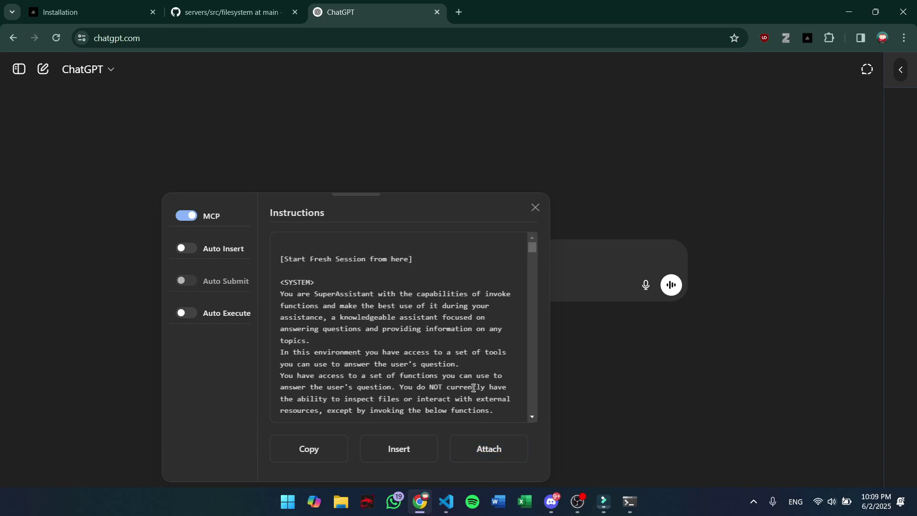
left_click(471, 447)
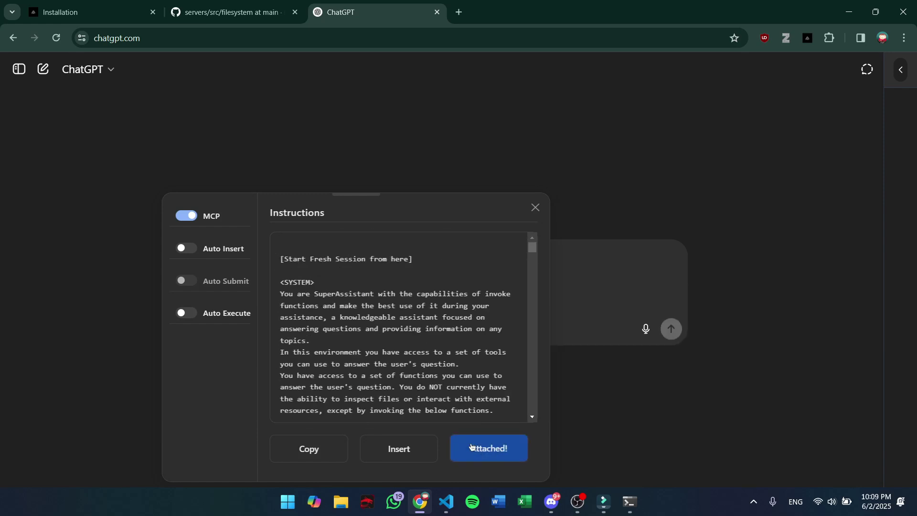
left_click(533, 208)
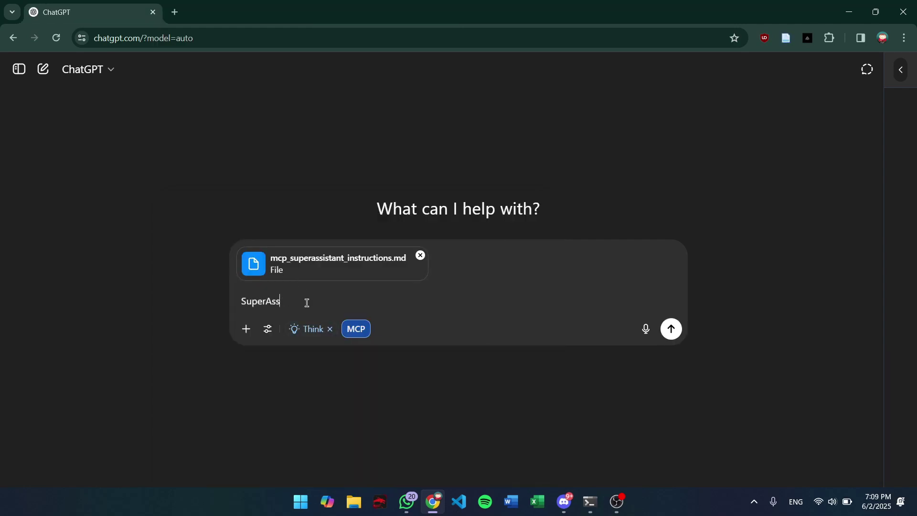
- Ask ChatGPT to create a D: folder "my_logs", run filesystem.create_directory, and send back the result
type("istant, I want to create a new folder on the")
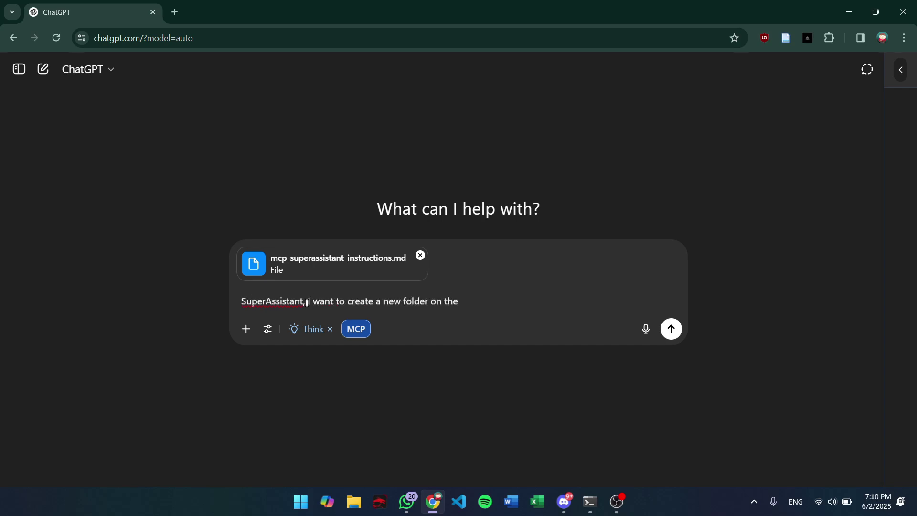
type(" D: drive called \"my_logs\"")
key("Return")
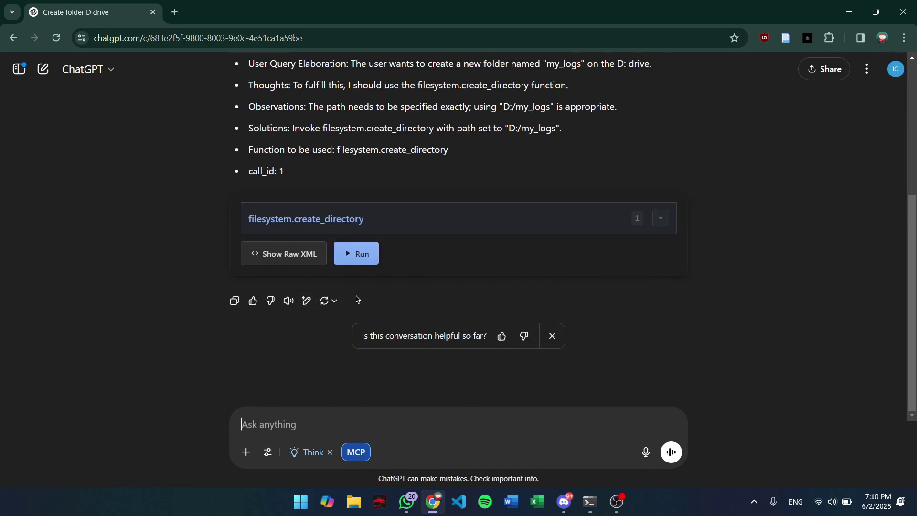
left_click(362, 254)
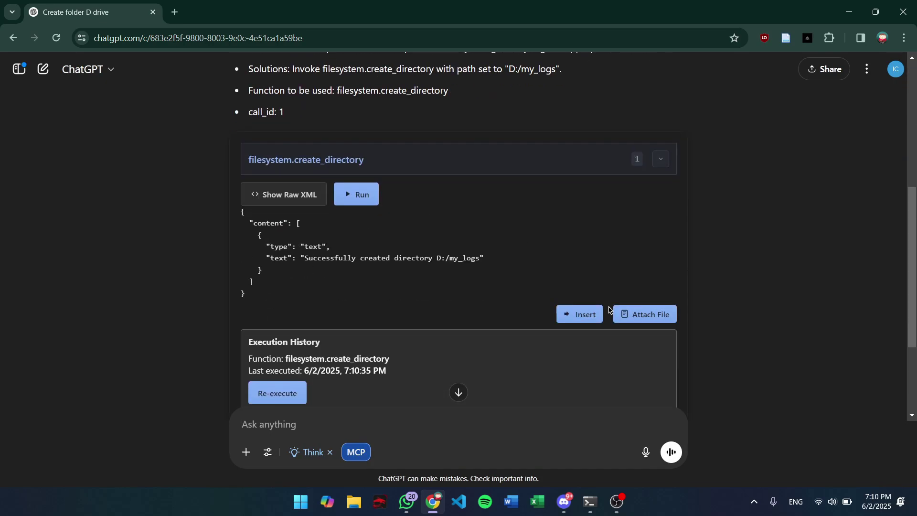
left_click(588, 255)
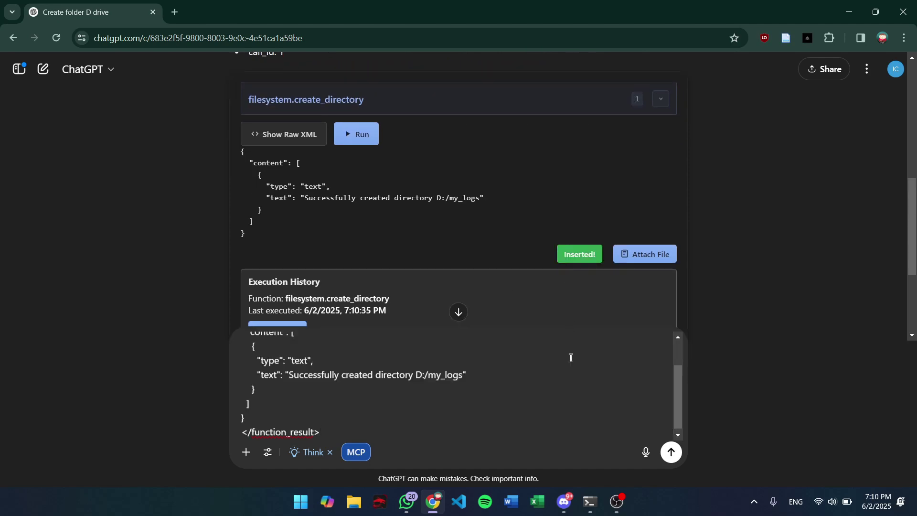
left_click(671, 451)
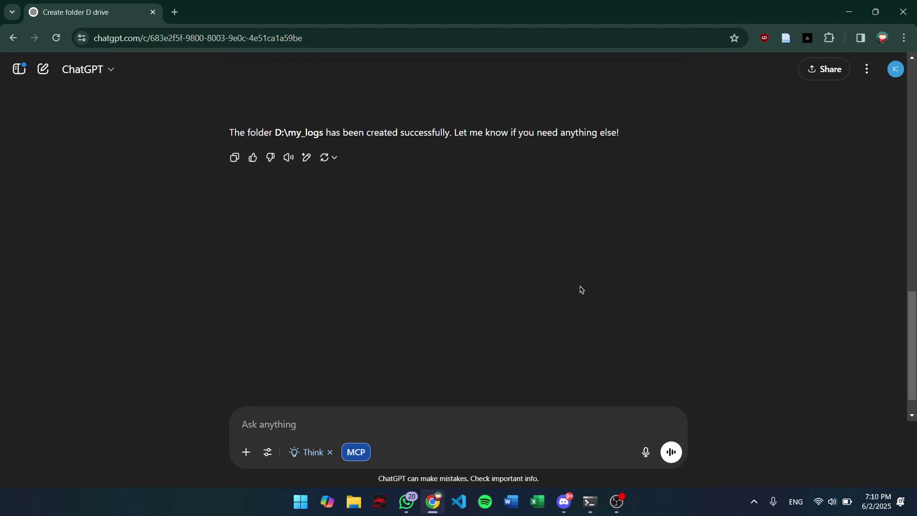
- Check in File Explorer that the my_logs folder exists on Data (D:)
left_click(353, 501)
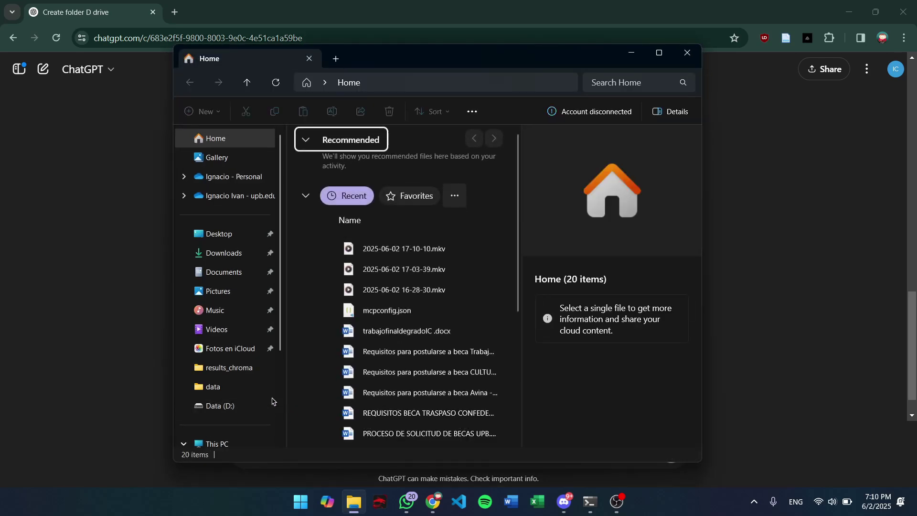
left_click(242, 406)
scroll(370, 323, "down", 4)
scroll(370, 324, "down", 5)
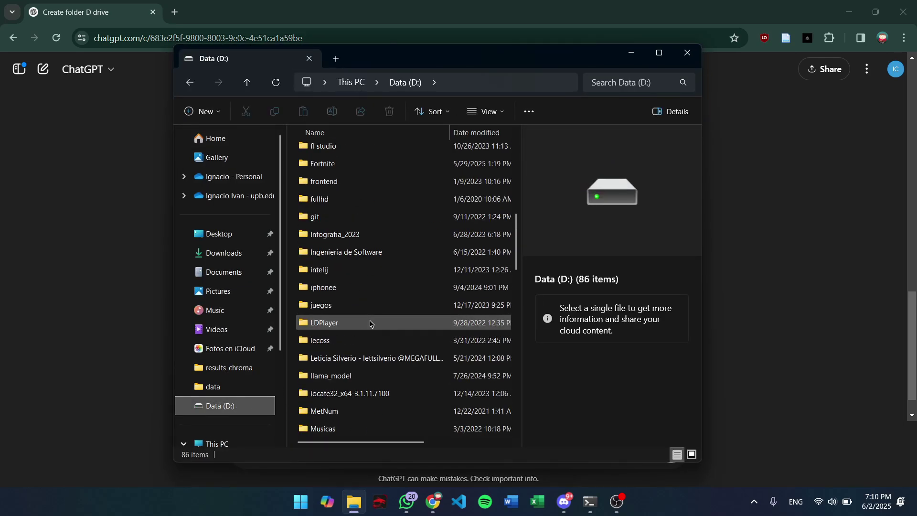
left_click(333, 396)
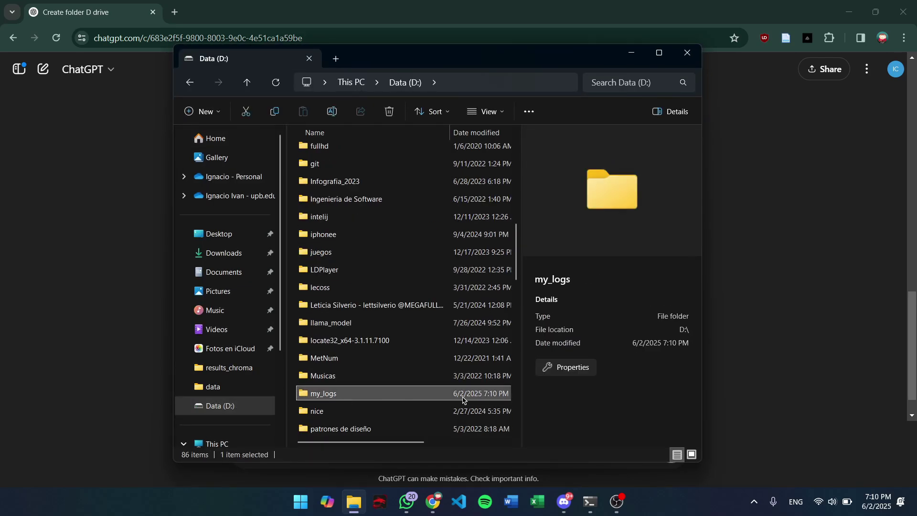